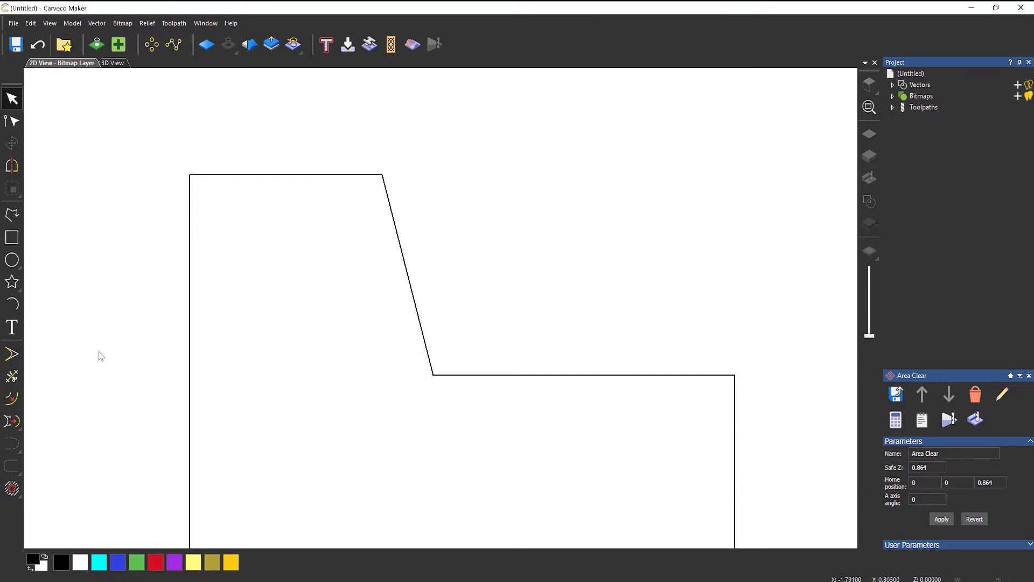
Round the corner between the slanted edge and the top edge with a 0.25 inch fillet arc
click(11, 356)
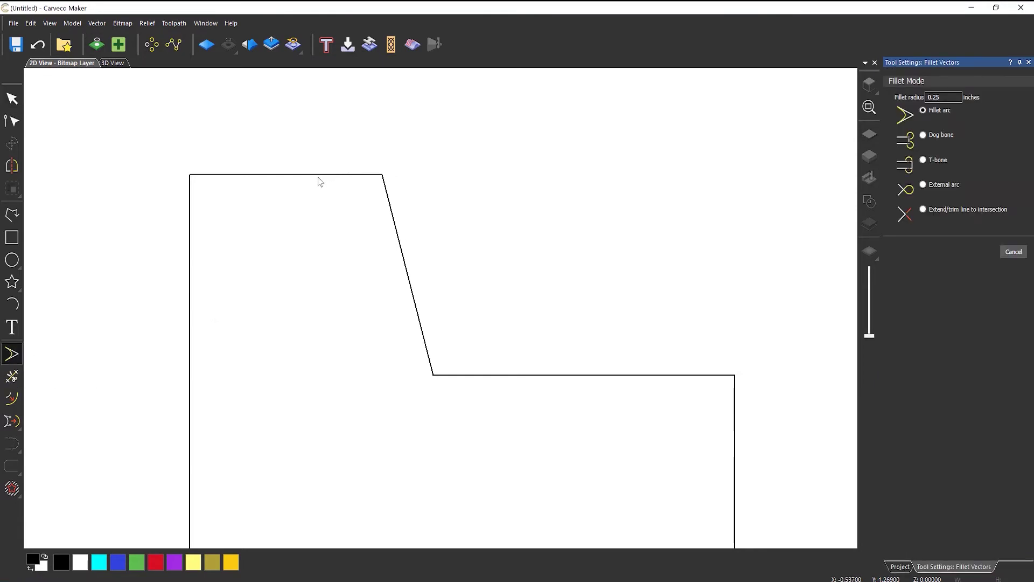
scroll(274, 213, up, 2)
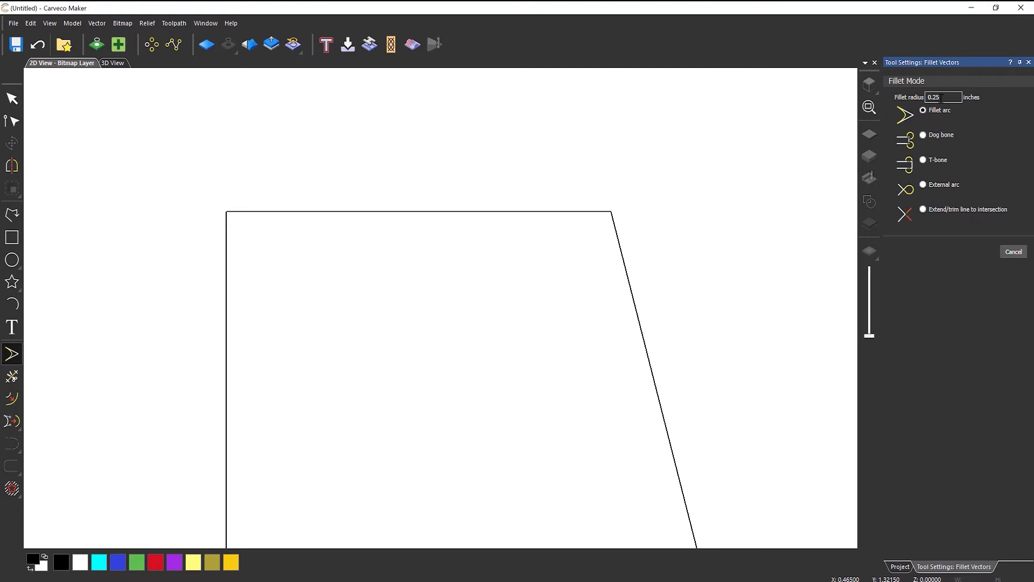
drag(942, 98, 896, 97)
click(622, 257)
click(547, 217)
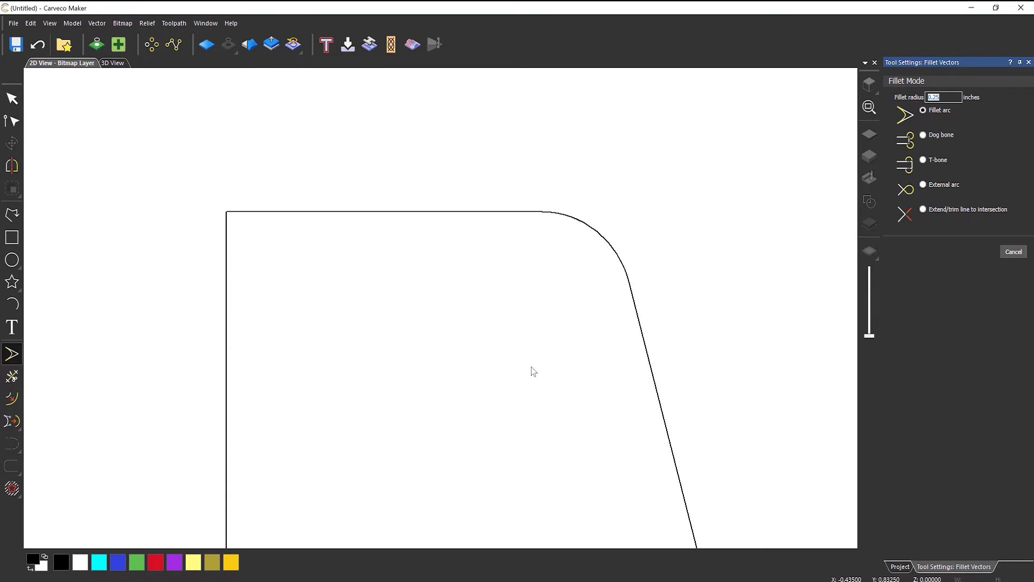
Try a fillet arc on the top-left corner, then undo it
click(226, 251)
click(261, 213)
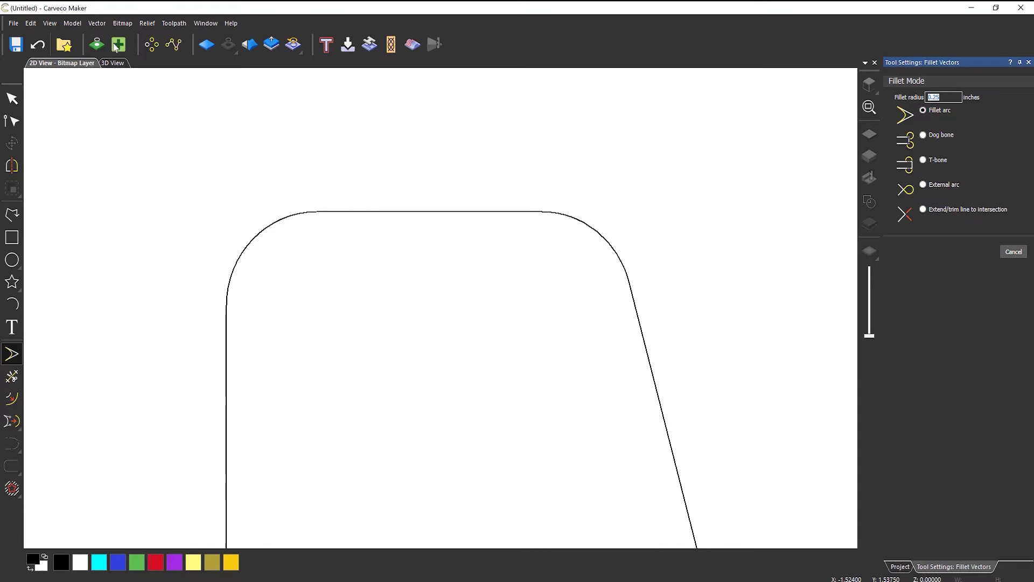
click(37, 45)
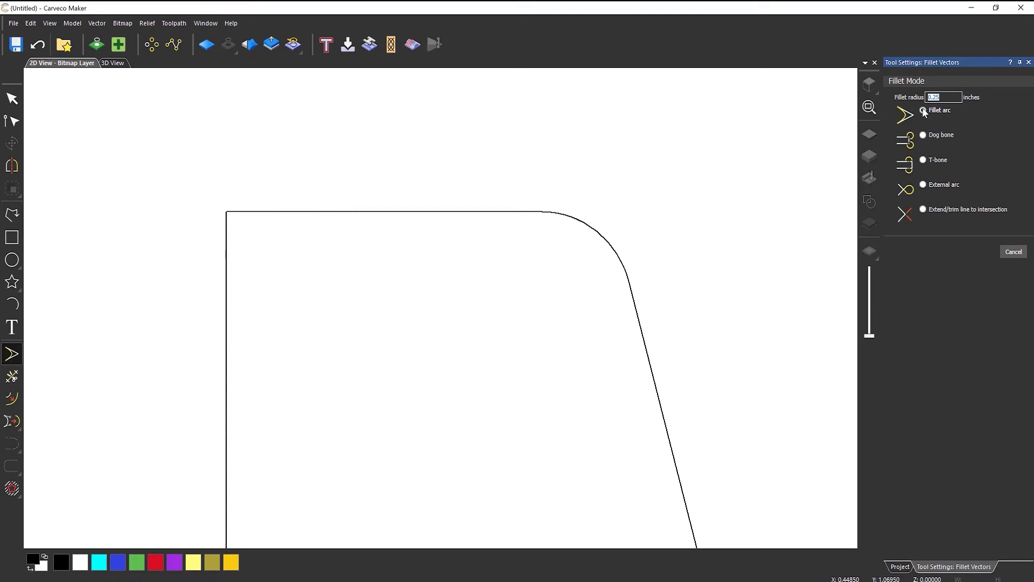
Switch to Dog bone mode, test it on the top-left corner, then undo the trial cut
click(924, 135)
click(260, 213)
click(227, 261)
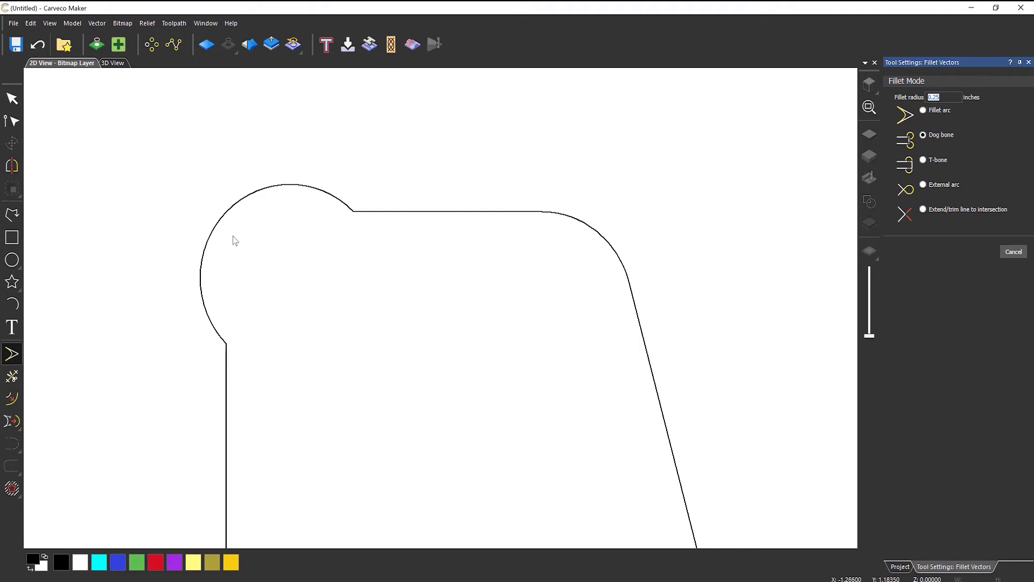
click(37, 44)
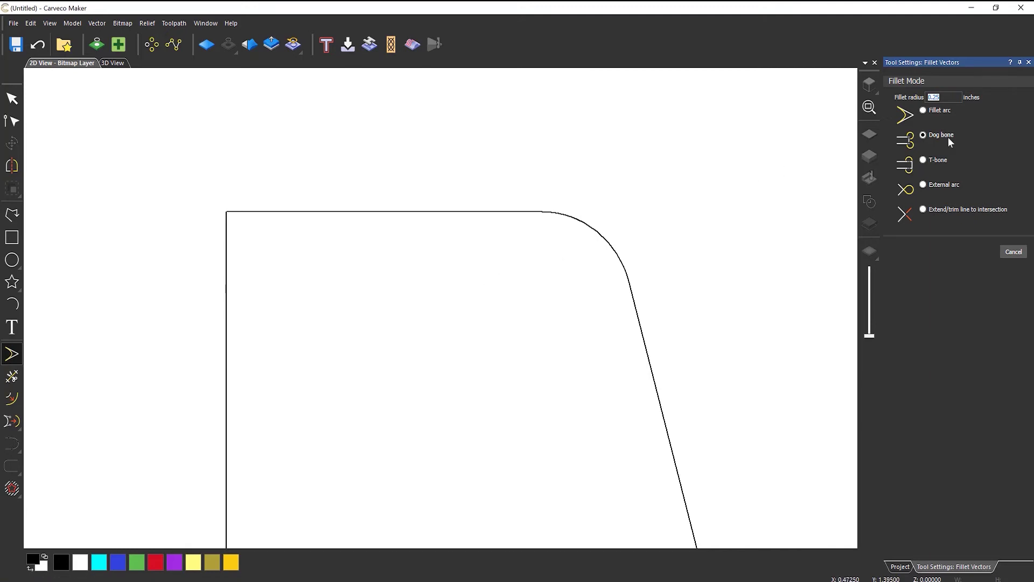
Cut a 0.25 inch dog-bone into the top-left corner between the top and left edges
click(257, 212)
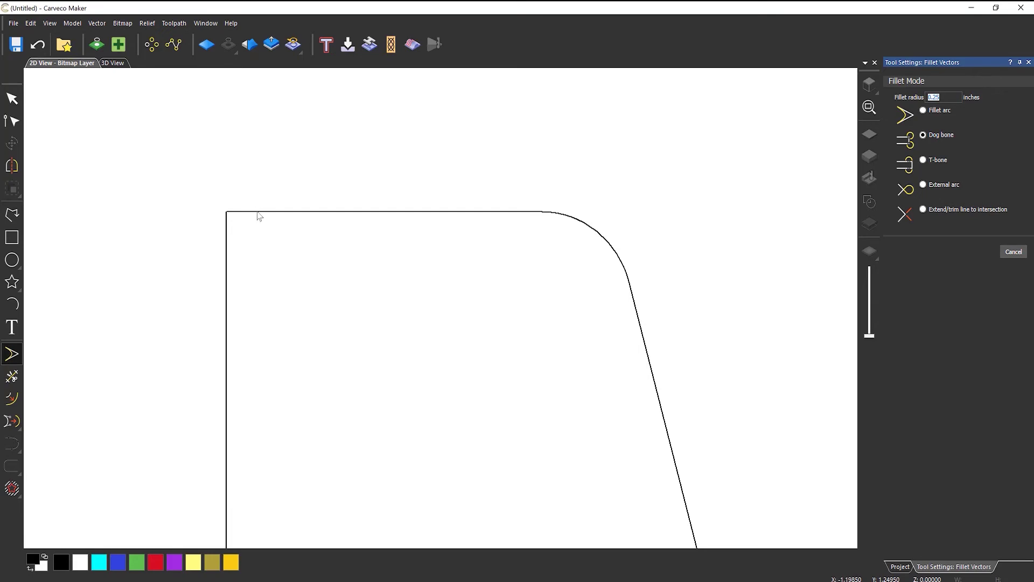
click(226, 259)
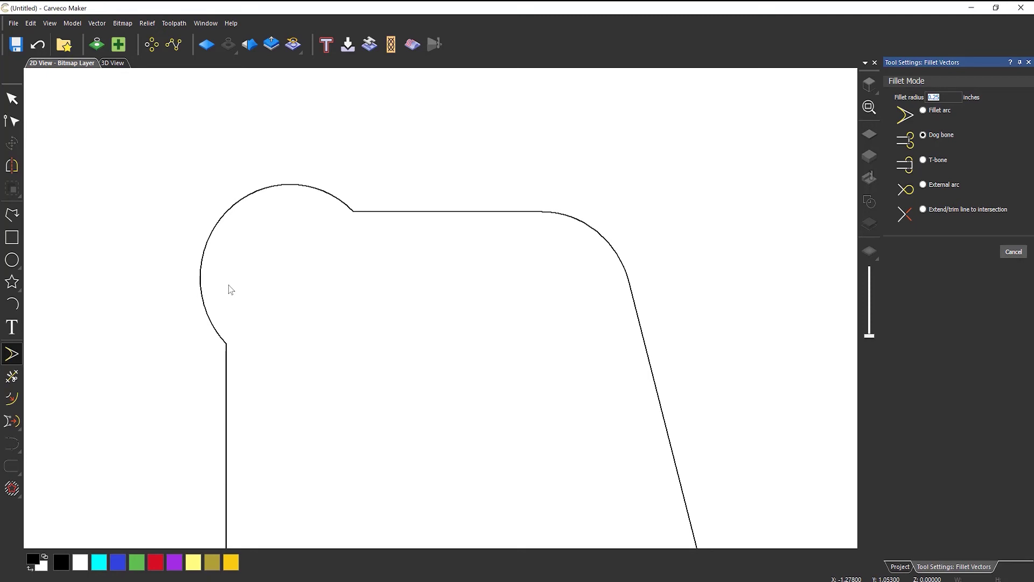
Draw a rectangle over the profile's upper-left area, then select and delete it
click(12, 237)
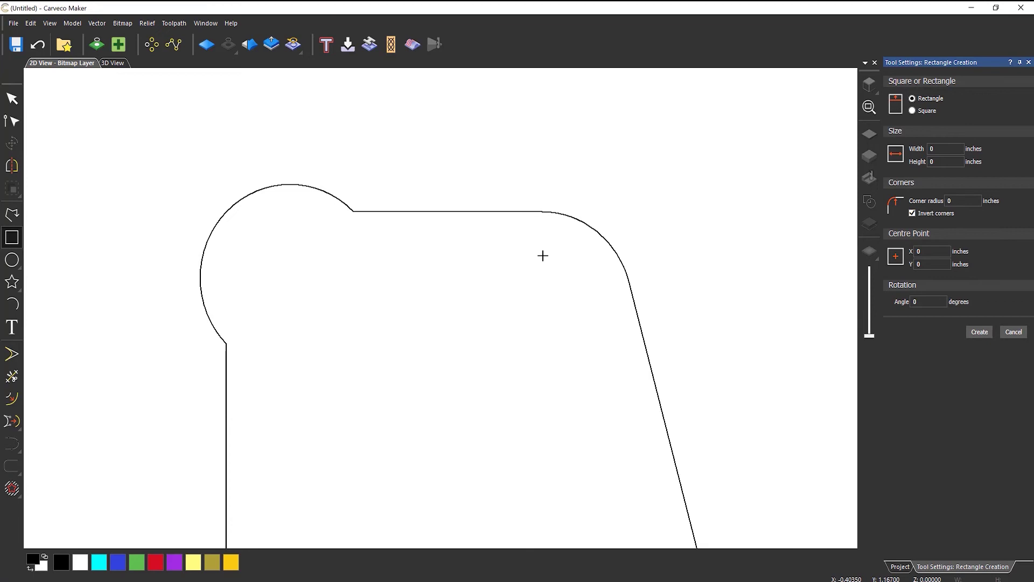
drag(539, 213, 226, 527)
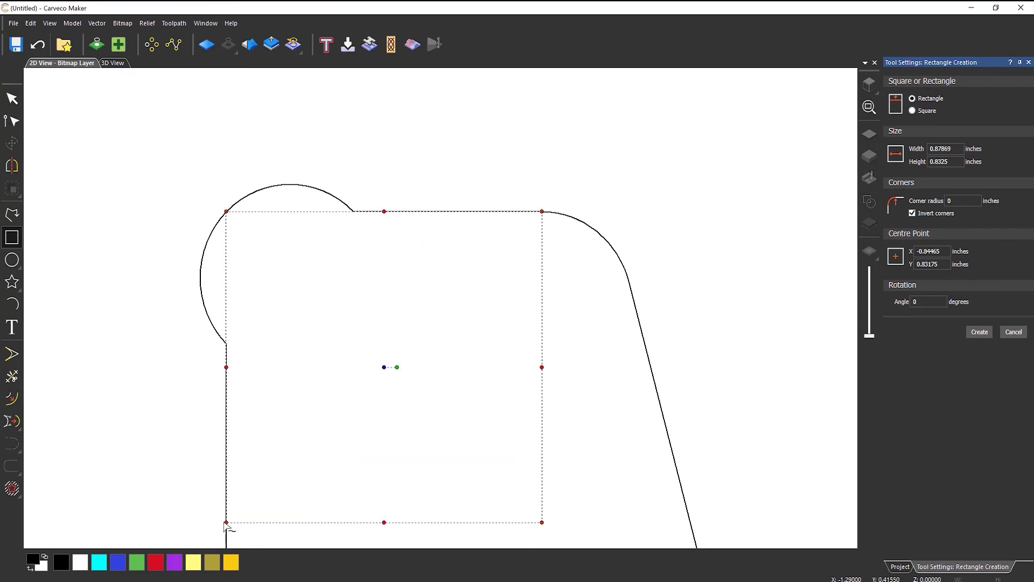
key(Return)
click(411, 362)
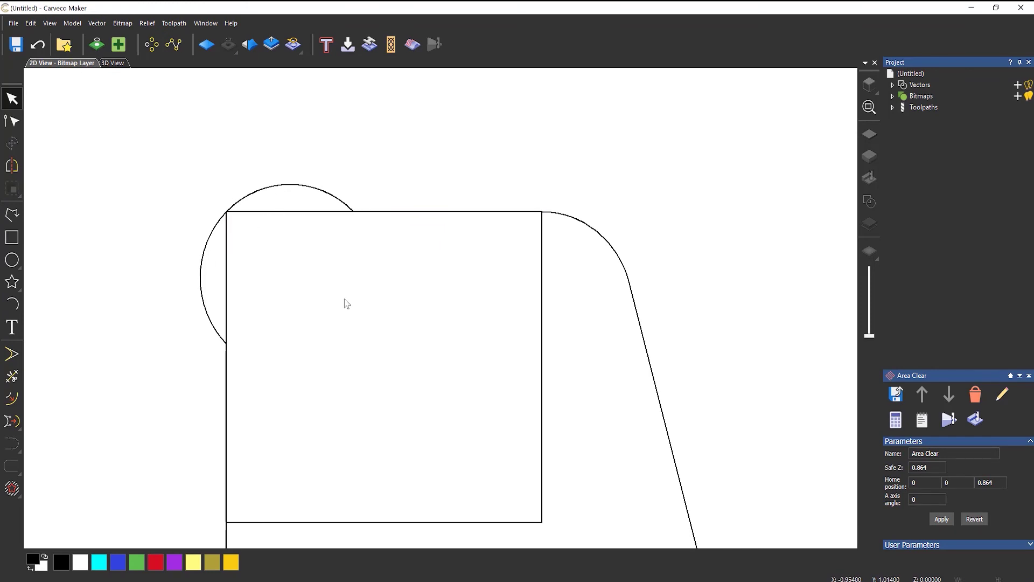
click(542, 282)
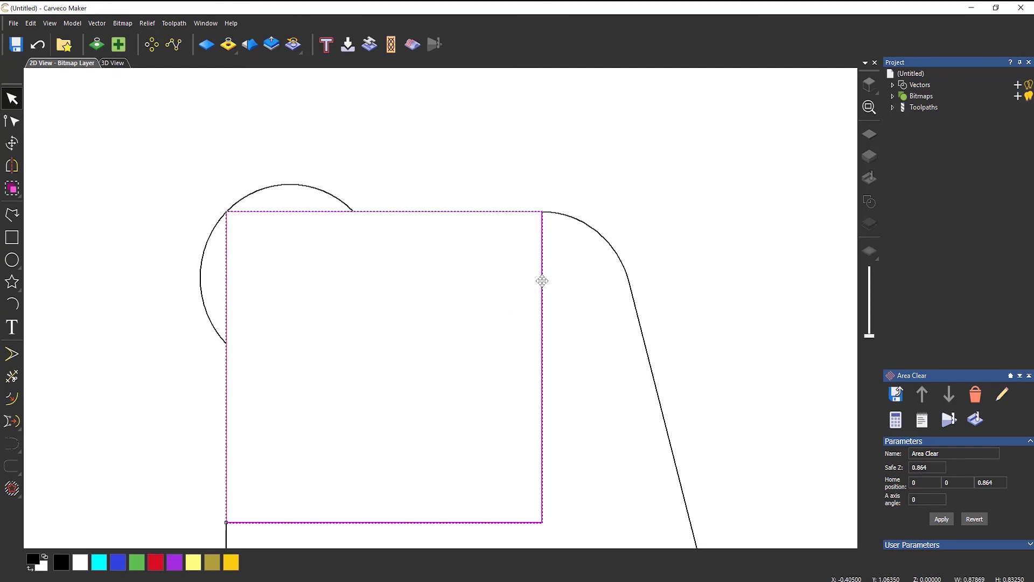
key(Delete)
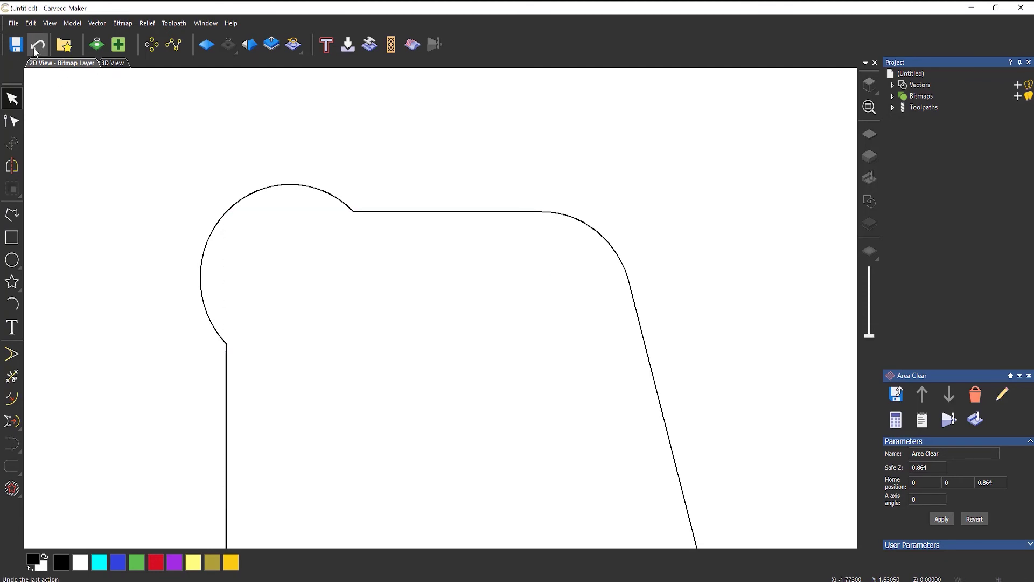
Undo back past the rectangle to remove the top-left dog-bone cut
click(35, 51)
click(36, 50)
click(36, 49)
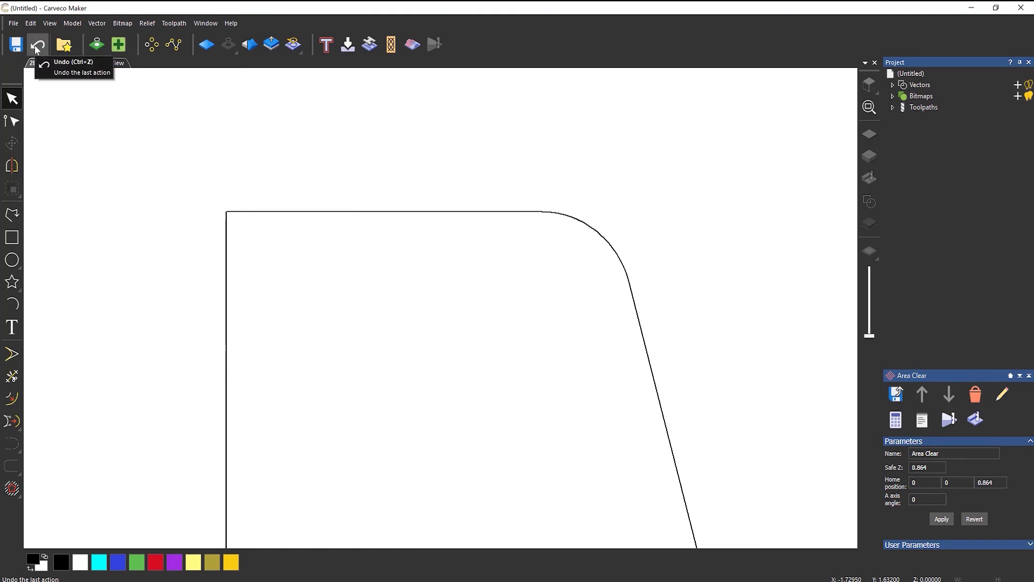
Switch the fillet tool to T-bone, try it on the top-left corner, then undo it
click(12, 355)
click(923, 160)
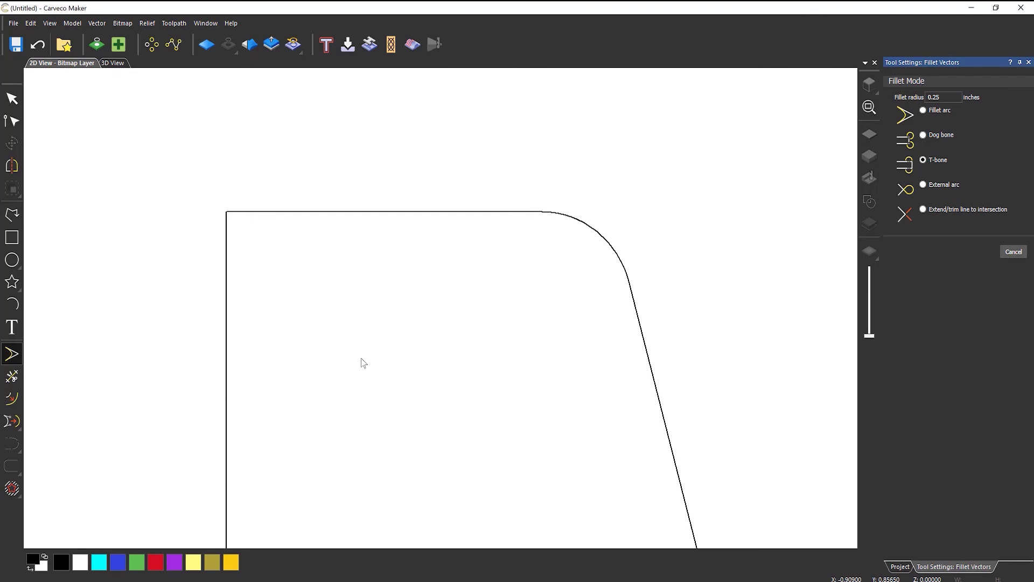
click(226, 253)
click(262, 214)
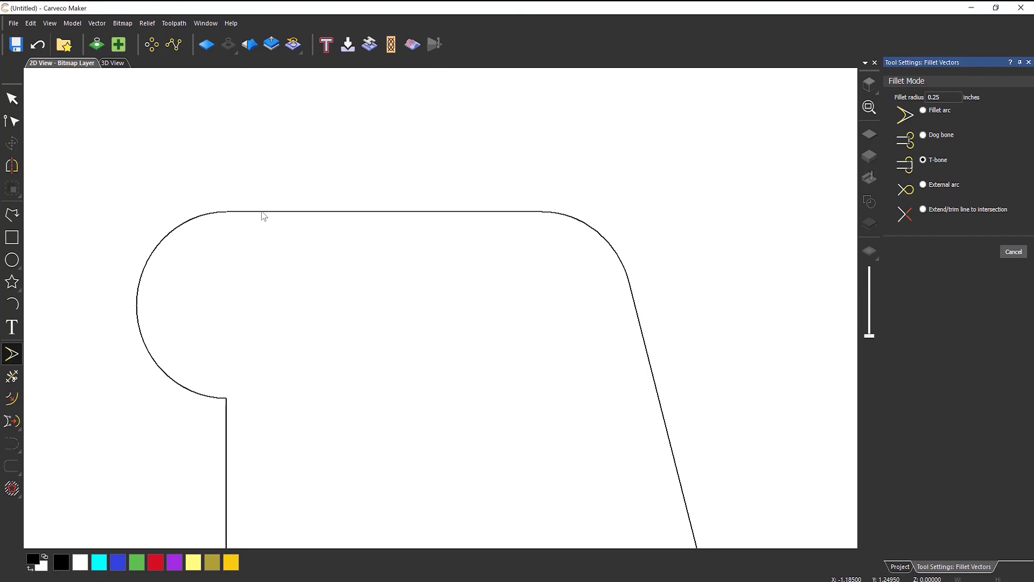
click(37, 45)
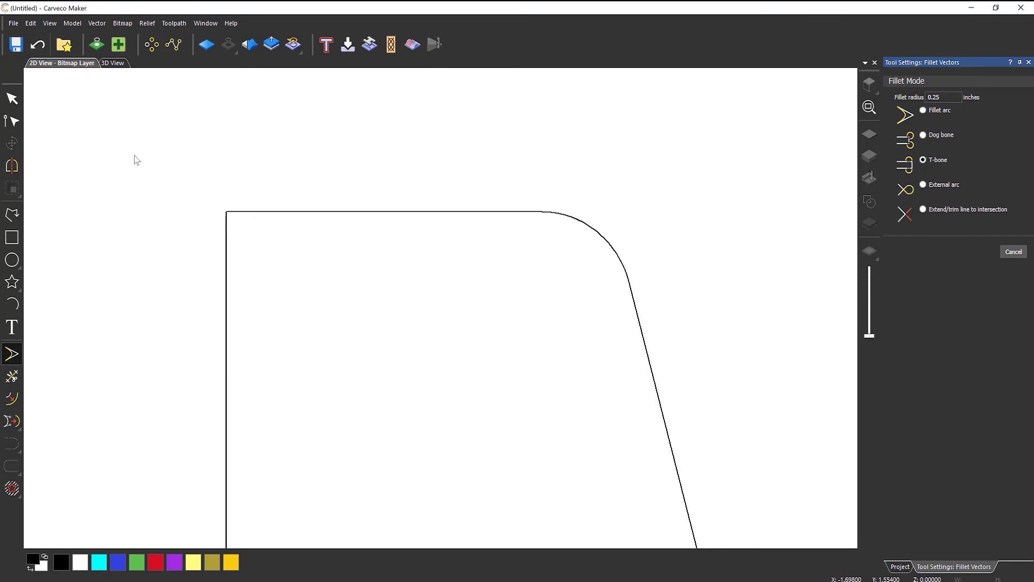
Try a larger T-bone at the top-left corner and undo it as well
click(284, 211)
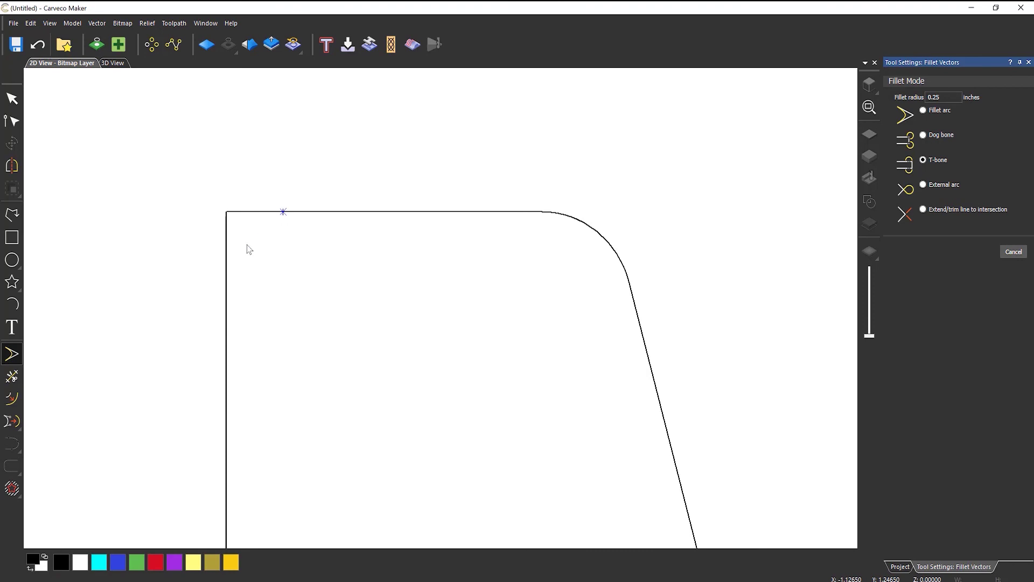
click(227, 285)
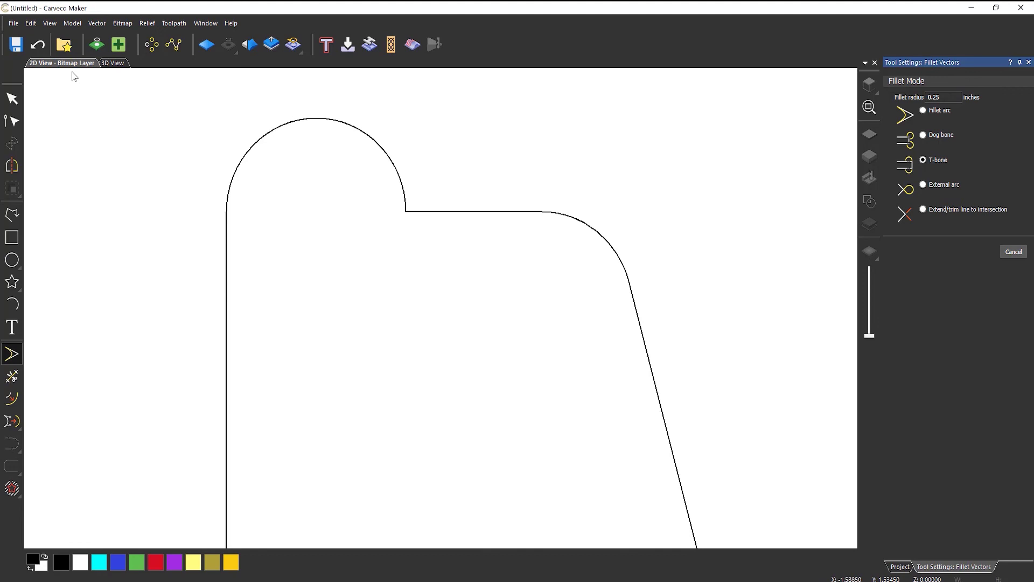
click(37, 44)
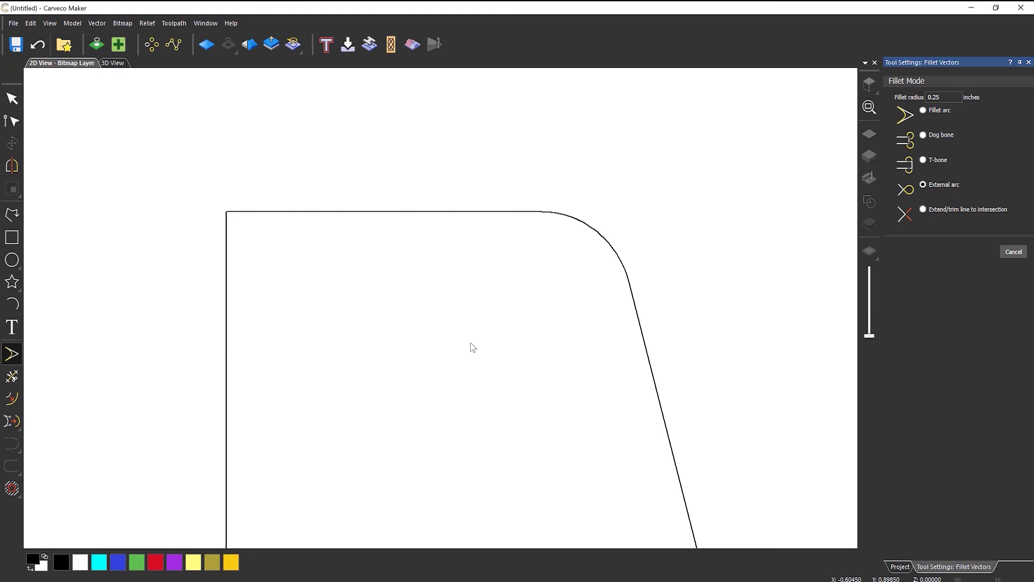
Add a 0.25 inch external arc loop between the top and left edges, then zoom out
click(272, 214)
click(227, 270)
scroll(309, 280, down, 2)
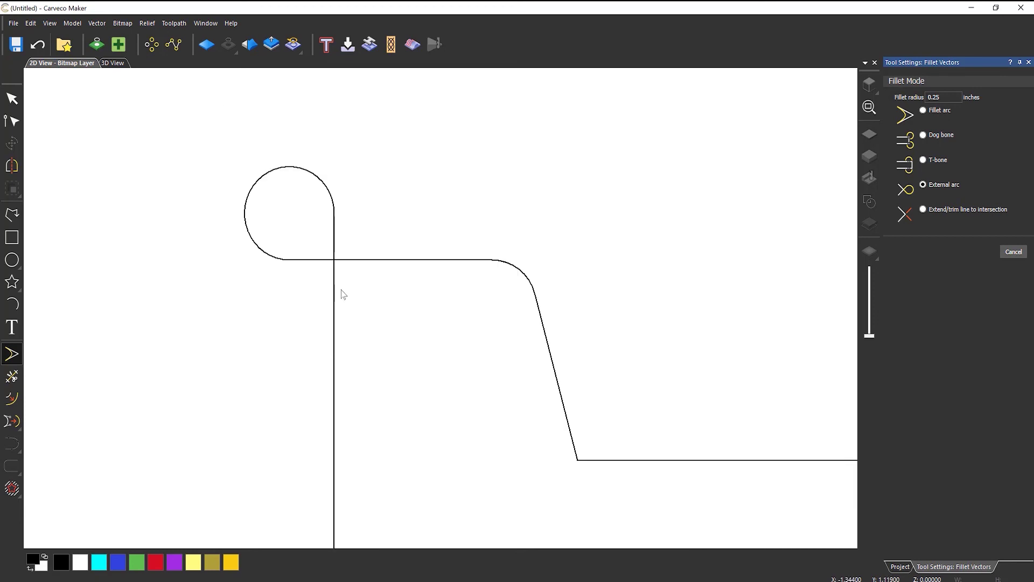